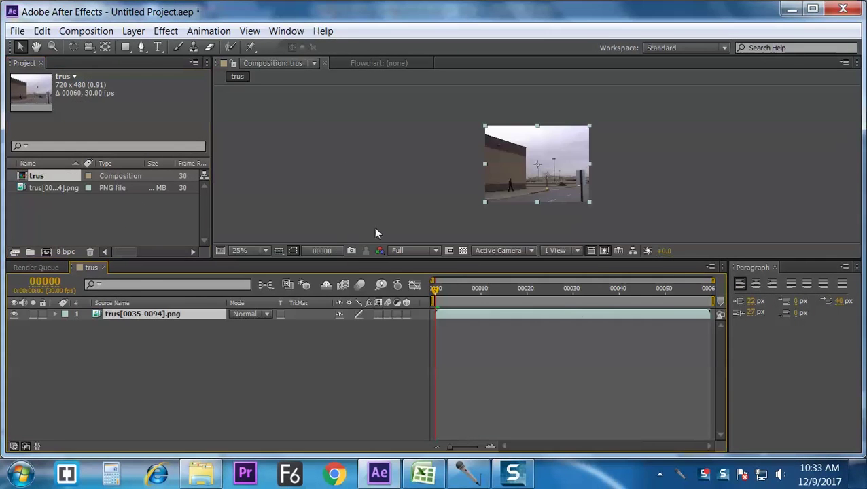
Maximize the viewer, zoom in on the building footage and play it back
{"action": "key", "text": "grave"}
{"action": "key", "text": "period"}
{"action": "key", "text": "period"}
{"action": "key", "text": "period"}
{"action": "key", "text": "period"}
{"action": "key", "text": "space"}
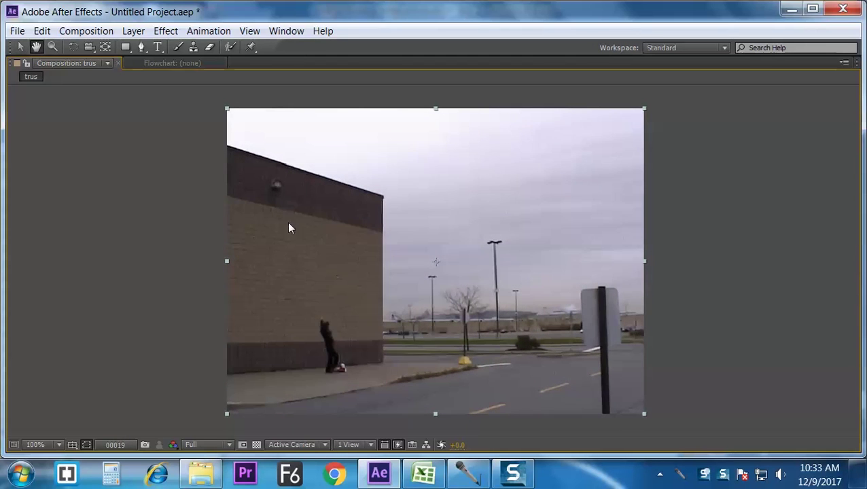
{"action": "key", "text": "v"}
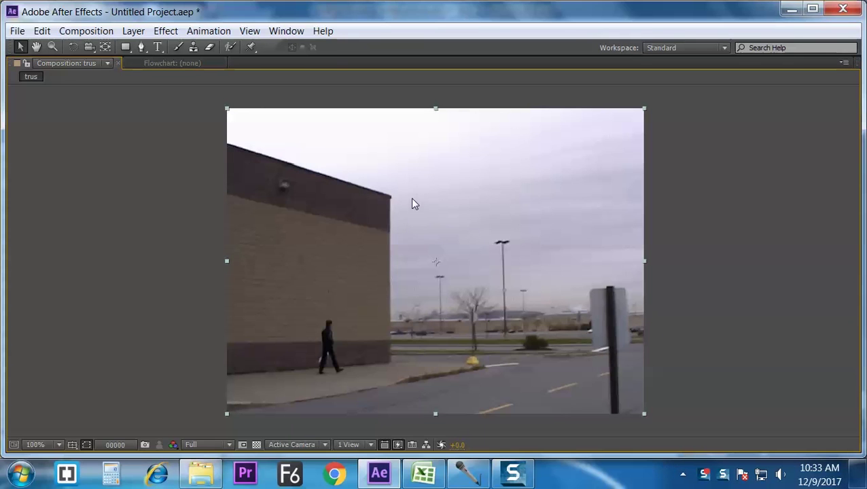
Restore the panel layout, zoom to 50% and close the Paragraph panel
{"action": "key", "text": "grave"}
{"action": "key", "text": "grave"}
{"action": "key", "text": "grave"}
{"action": "key", "text": "comma"}
{"action": "left_click", "coordinate": [775, 268]}
{"action": "key", "text": "space"}
{"action": "key", "text": "space"}
{"action": "key", "text": "space"}
{"action": "key", "text": "space"}
{"action": "key", "text": "space"}
{"action": "key", "text": "space"}
{"action": "key", "text": "space"}
{"action": "key", "text": "space"}
{"action": "key", "text": "End"}
{"action": "key", "text": "Home"}
{"action": "key", "text": "Page_Down"}
{"action": "key", "text": "Page_Up"}
{"action": "key", "text": "grave"}
{"action": "key", "text": "grave"}
{"action": "key", "text": "period"}
{"action": "key", "text": "grave"}
{"action": "key", "text": "grave"}
{"action": "scroll", "coordinate": [490, 208], "scroll_direction": "down", "scroll_amount": 2}
Pen a closed mask through the wall corners, yellow post and bottom-left footage corner
{"action": "left_click", "coordinate": [140, 46]}
{"action": "key", "text": "grave"}
{"action": "scroll", "coordinate": [441, 167], "scroll_direction": "up", "scroll_amount": 2}
{"action": "left_click", "coordinate": [311, 149]}
{"action": "left_click", "coordinate": [475, 201]}
{"action": "left_click", "coordinate": [474, 367]}
{"action": "left_click", "coordinate": [568, 371]}
{"action": "left_click", "coordinate": [310, 419]}
{"action": "left_click", "coordinate": [311, 149]}
{"action": "key", "text": "grave"}
{"action": "scroll", "coordinate": [497, 224], "scroll_direction": "down", "scroll_amount": 2}
Try Lighter Color blending on layer 1, then set it back to Normal
{"action": "left_click", "coordinate": [447, 318]}
{"action": "left_click", "coordinate": [262, 314]}
{"action": "left_click", "coordinate": [262, 314]}
{"action": "left_click", "coordinate": [265, 315]}
{"action": "left_click", "coordinate": [269, 317]}
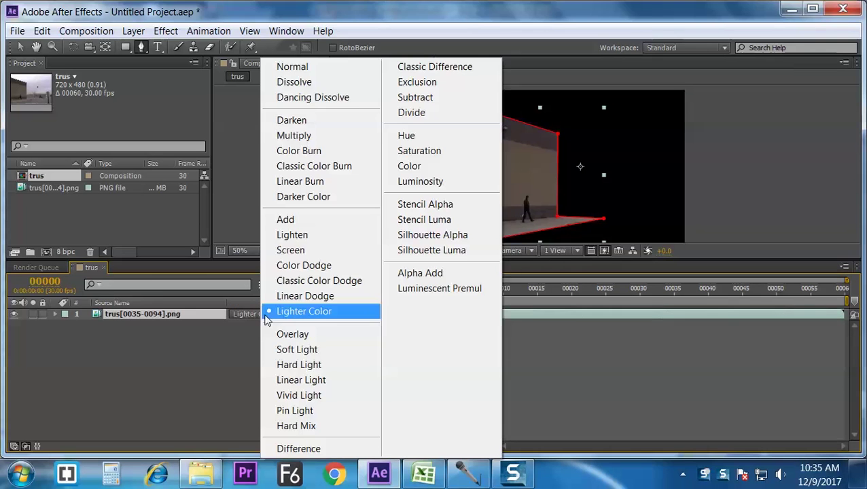
{"action": "left_click", "coordinate": [292, 68]}
Set Mask 1's mode to None
{"action": "left_click", "coordinate": [55, 314]}
{"action": "left_click", "coordinate": [77, 336]}
{"action": "left_click", "coordinate": [373, 335]}
{"action": "left_click", "coordinate": [367, 349]}
Set a Mask Path keyframe at frame 0, then go to the shot's last frame
{"action": "left_click", "coordinate": [99, 347]}
{"action": "left_click_drag", "start_coordinate": [476, 292], "coordinate": [670, 293]}
{"action": "key", "text": "End"}
{"action": "key", "text": "grave"}
{"action": "key", "text": "period"}
{"action": "key", "text": "period"}
{"action": "left_click_drag", "start_coordinate": [503, 304], "coordinate": [507, 228]}
{"action": "key", "text": "g"}
{"action": "key", "text": "comma"}
{"action": "key", "text": "v"}
Nudge the whole mask on the last frame to line up with the wall
{"action": "double_click", "coordinate": [484, 168]}
{"action": "key", "text": "Left"}
{"action": "key", "text": "Left"}
{"action": "key", "text": "Left"}
{"action": "key", "text": "Left"}
{"action": "key", "text": "Left"}
{"action": "key", "text": "Left"}
{"action": "key", "text": "Left"}
{"action": "key", "text": "Left"}
{"action": "key", "text": "Left"}
{"action": "key", "text": "Left"}
{"action": "key", "text": "Left"}
{"action": "key", "text": "Left"}
{"action": "key", "text": "Right"}
{"action": "key", "text": "Up"}
Return to the first frame, restore the layout and check the mask at frame 00010
{"action": "key", "text": "Home"}
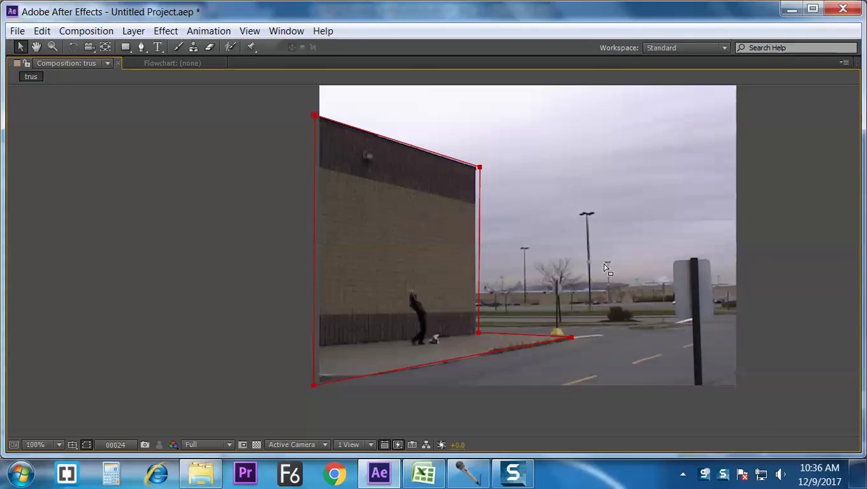
{"action": "key", "text": "Left"}
{"action": "key", "text": "Left"}
{"action": "key", "text": "Left"}
{"action": "key", "text": "Left"}
{"action": "key", "text": "Left"}
{"action": "key", "text": "grave"}
{"action": "left_click", "coordinate": [503, 293]}
{"action": "key", "text": "grave"}
{"action": "key", "text": "grave"}
{"action": "key", "text": "grave"}
{"action": "key", "text": "grave"}
{"action": "left_click", "coordinate": [711, 297]}
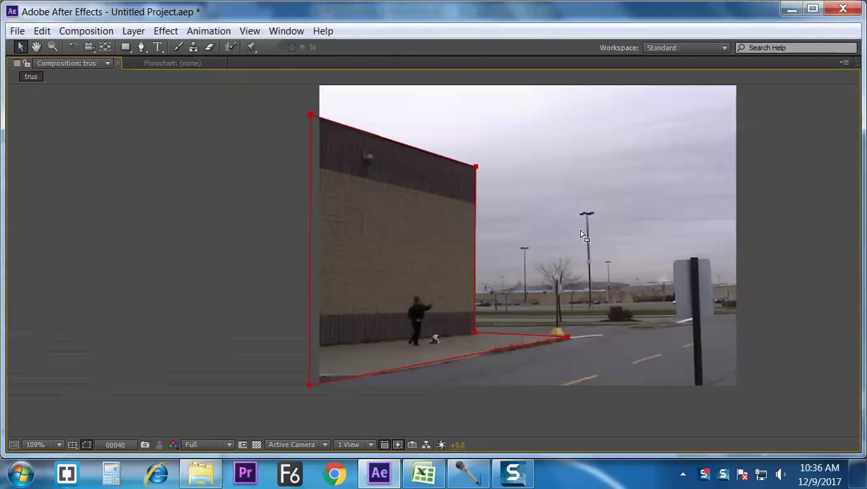